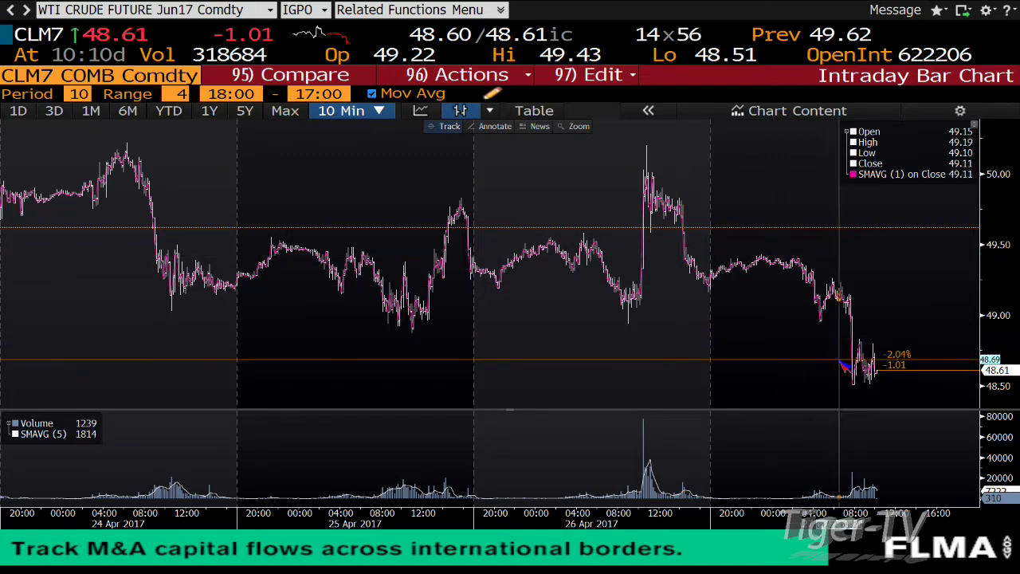
Step: Open the Commodity Research Bureau index futures movers with CRB and load the Natural Gas quote
type("CRB")
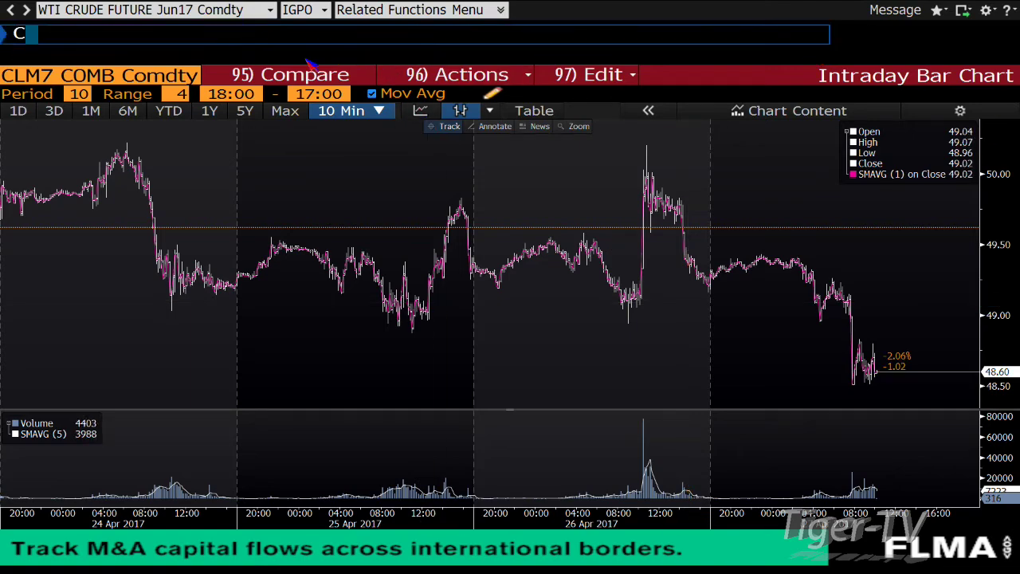
key("Return")
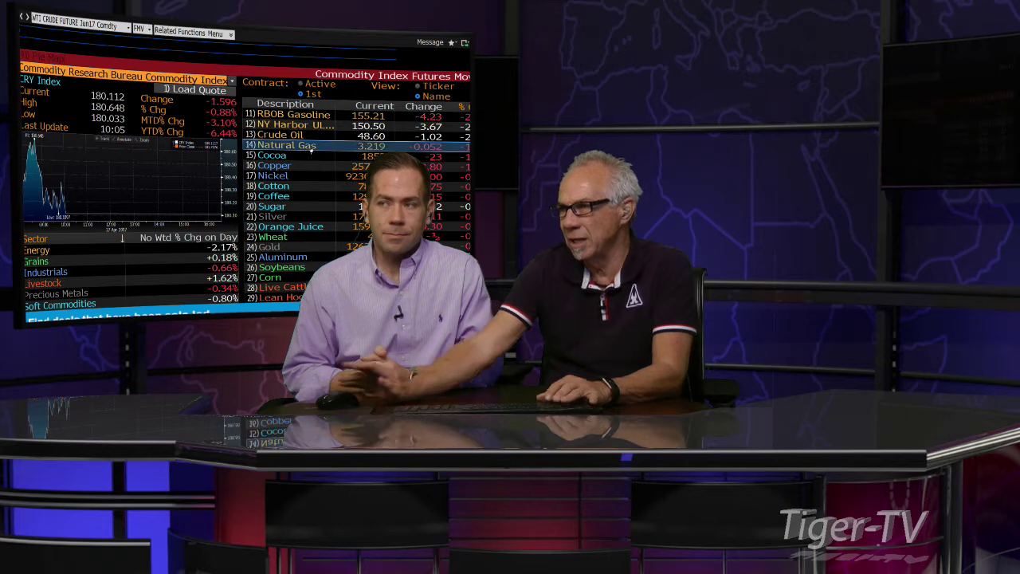
left_click(311, 151)
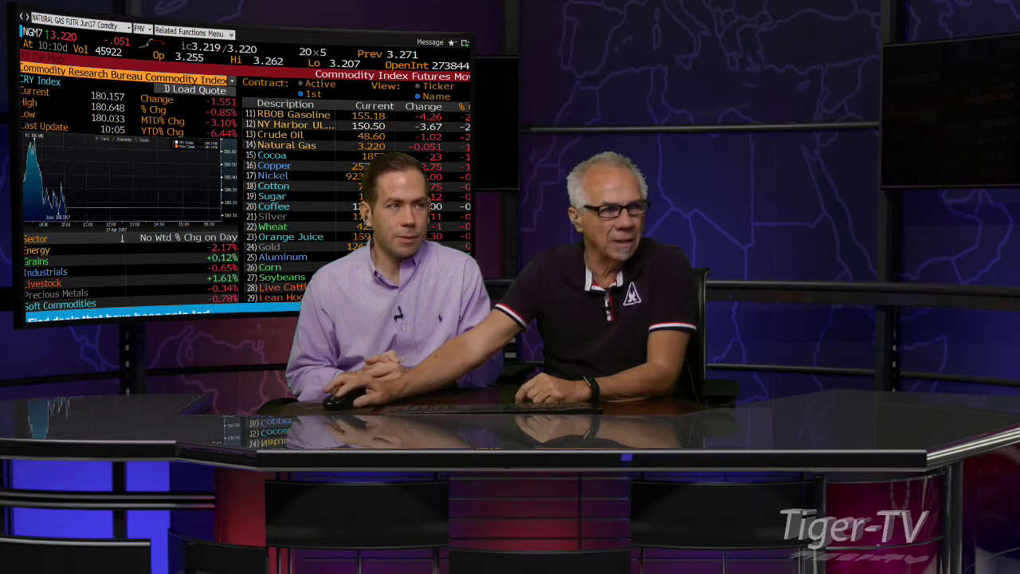
Step: Switch to Nadex and list the 9am-11am Natural Gas contracts under Commodities Spreads
key("alt+Tab")
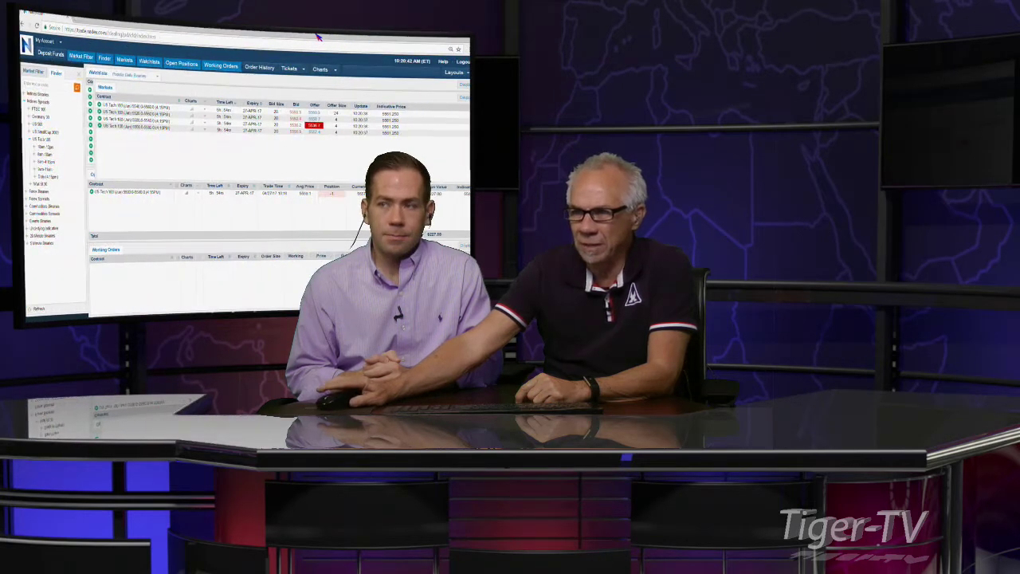
left_click(36, 107)
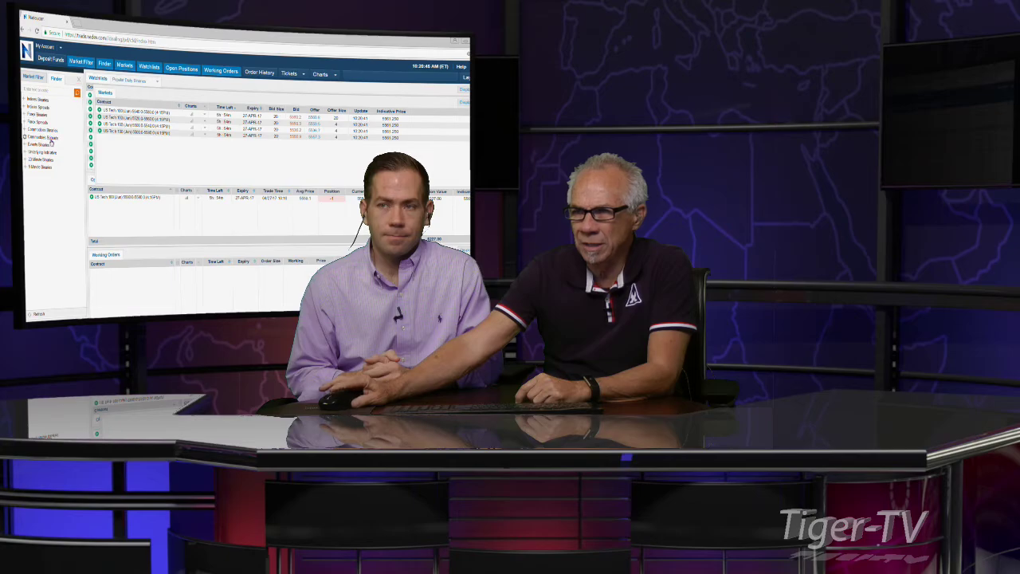
left_click(50, 136)
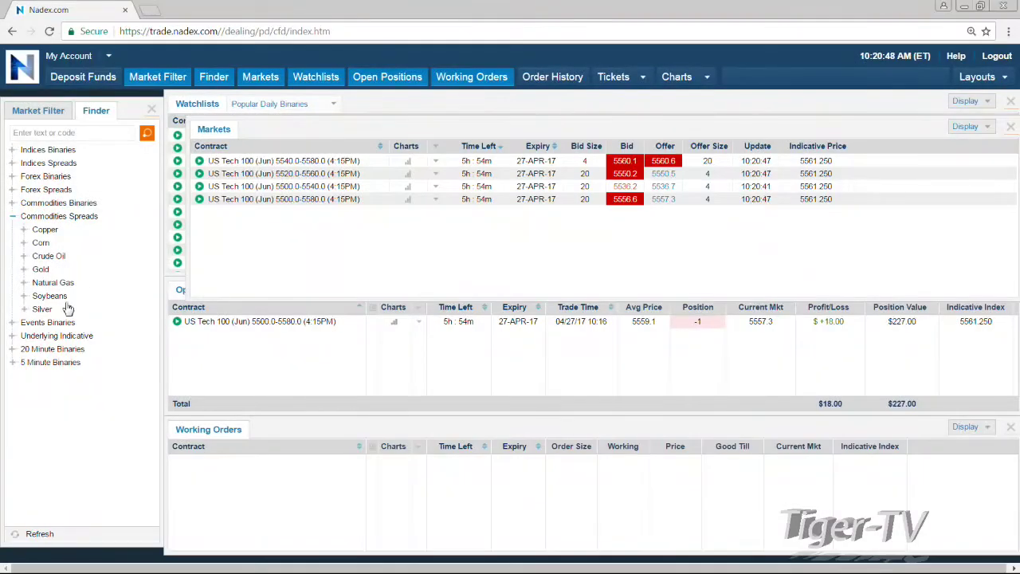
left_click(68, 283)
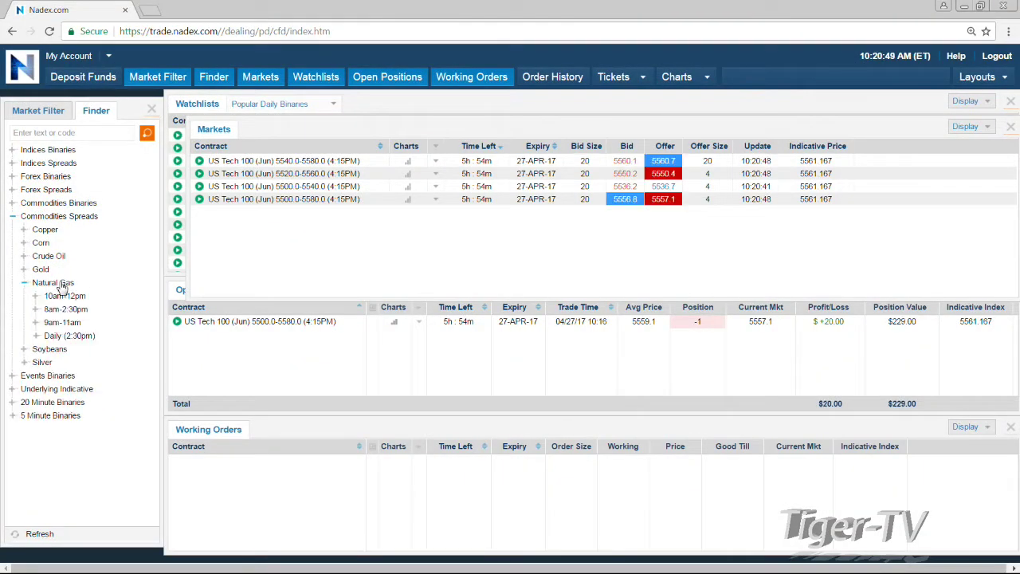
left_click(73, 324)
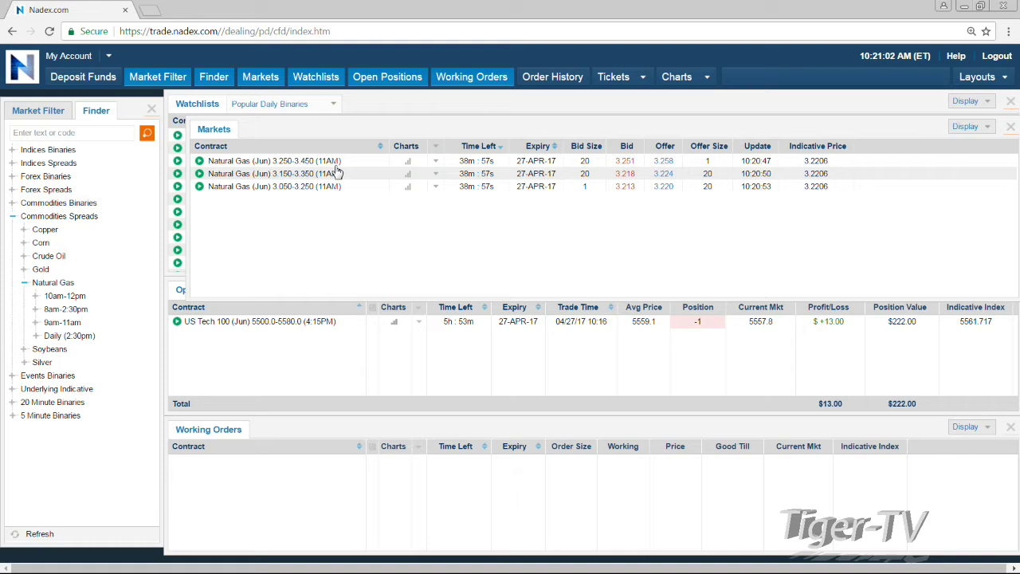
Step: Compare the Natural Gas spreads for 10am-12pm, Daily (2:30pm) and 8am-2:30pm, and return to the 9am-11am contracts
left_click(75, 299)
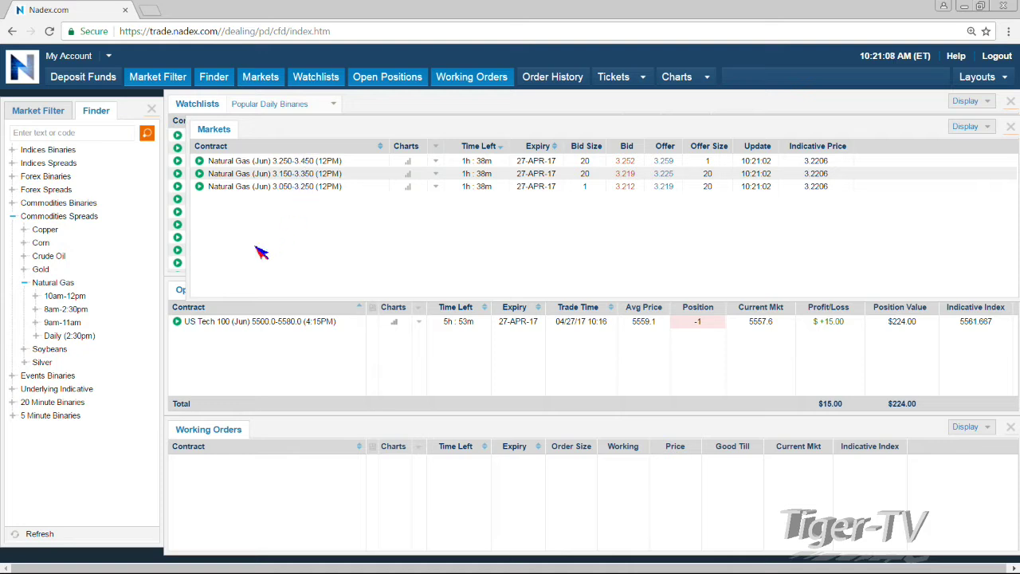
left_click(75, 337)
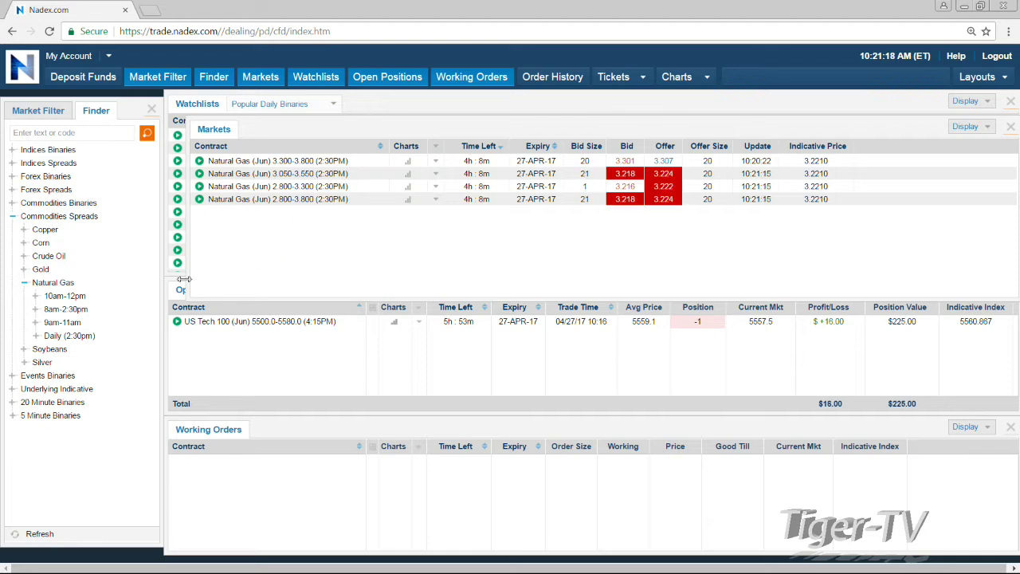
left_click(76, 310)
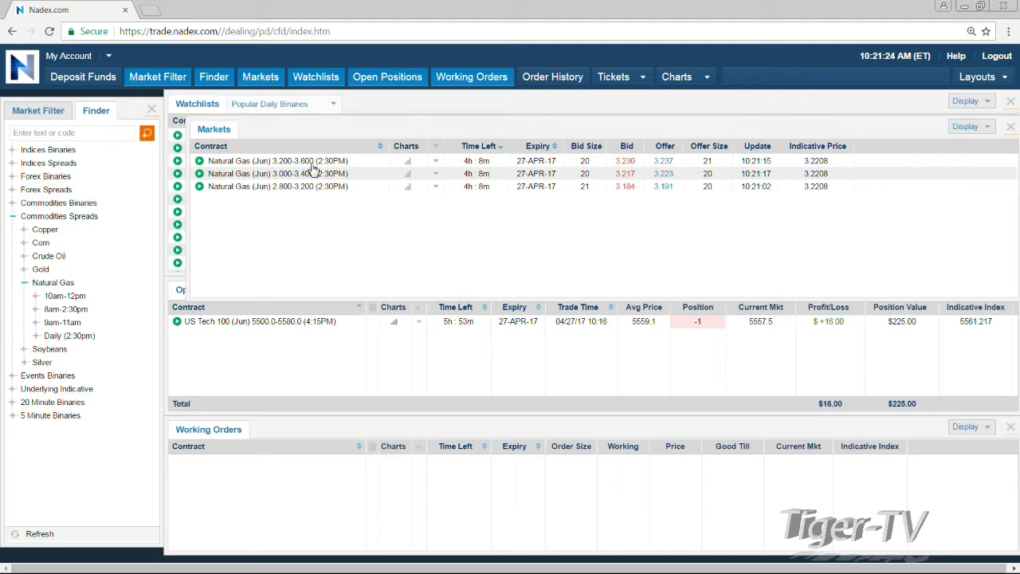
left_click(64, 324)
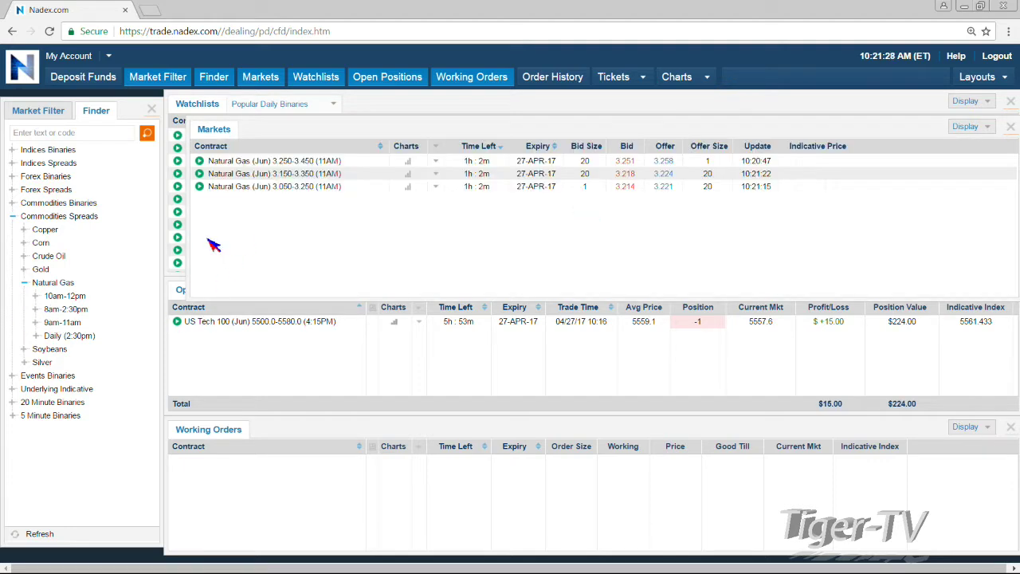
Step: Open one order ticket each for the Natural Gas 3.250-3.450 (11AM) and 3.050-3.250 (11AM) spreads, closing the duplicate ticket
left_click(335, 163)
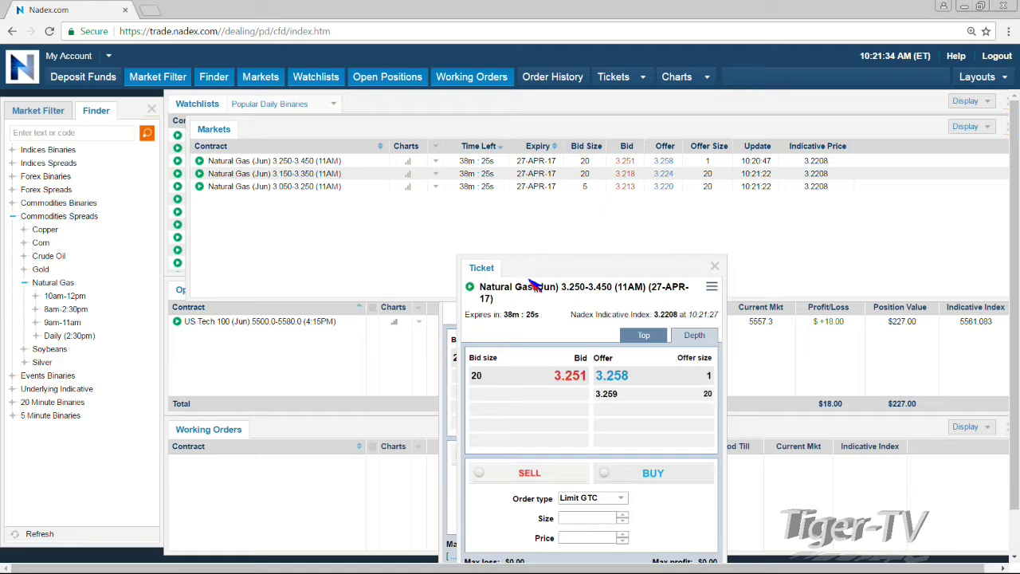
left_click_drag(534, 273, 160, 209)
mouse_move(558, 252)
left_mouse_down()
mouse_move(522, 212)
mouse_move(479, 195)
left_mouse_up()
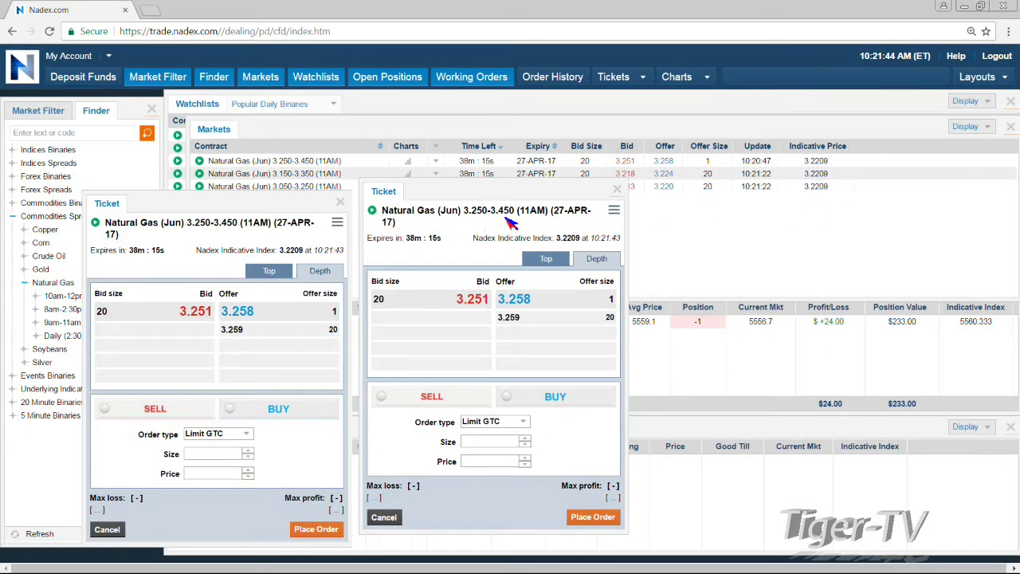
left_click(340, 203)
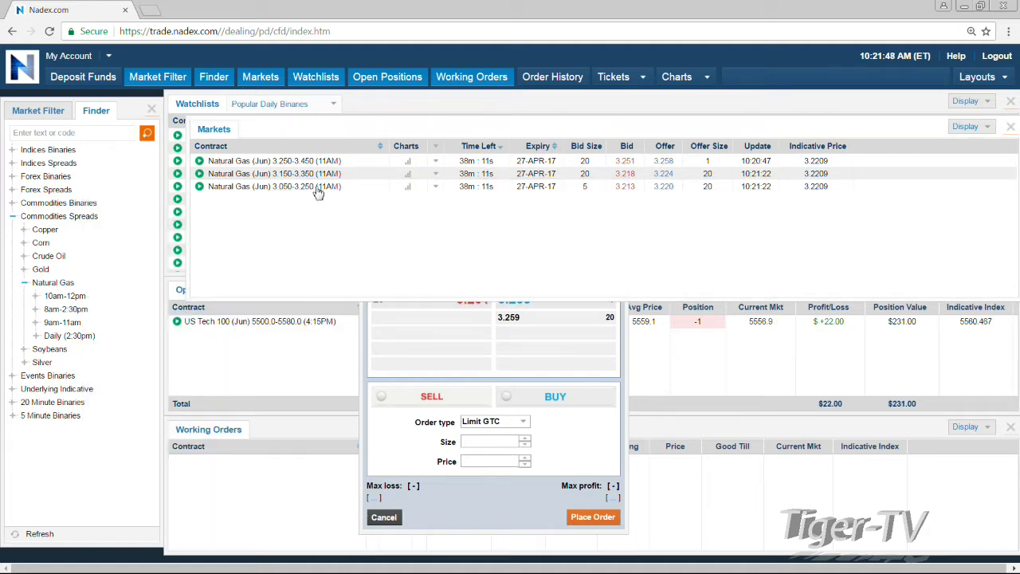
left_click(319, 188)
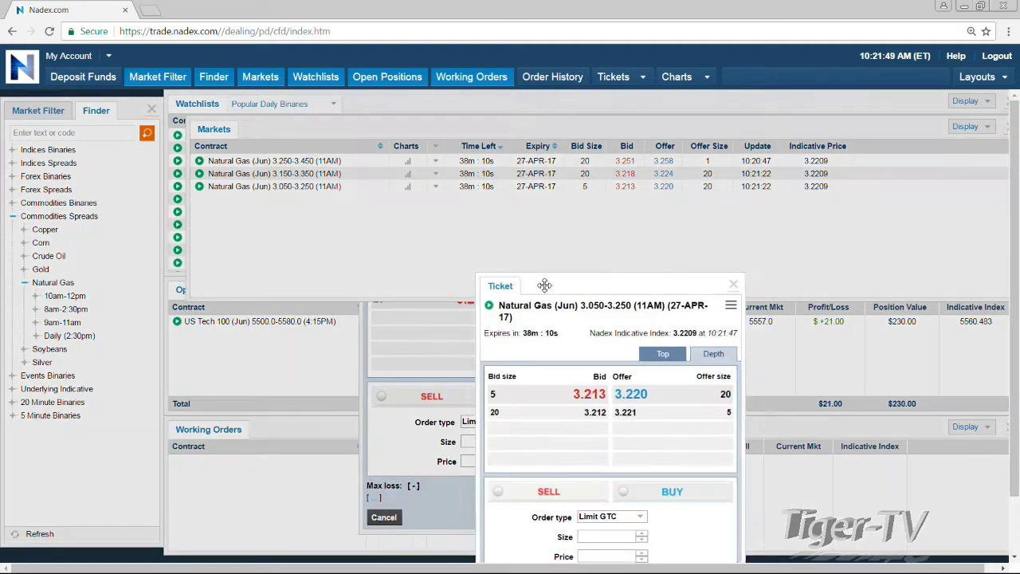
left_click_drag(544, 286, 712, 183)
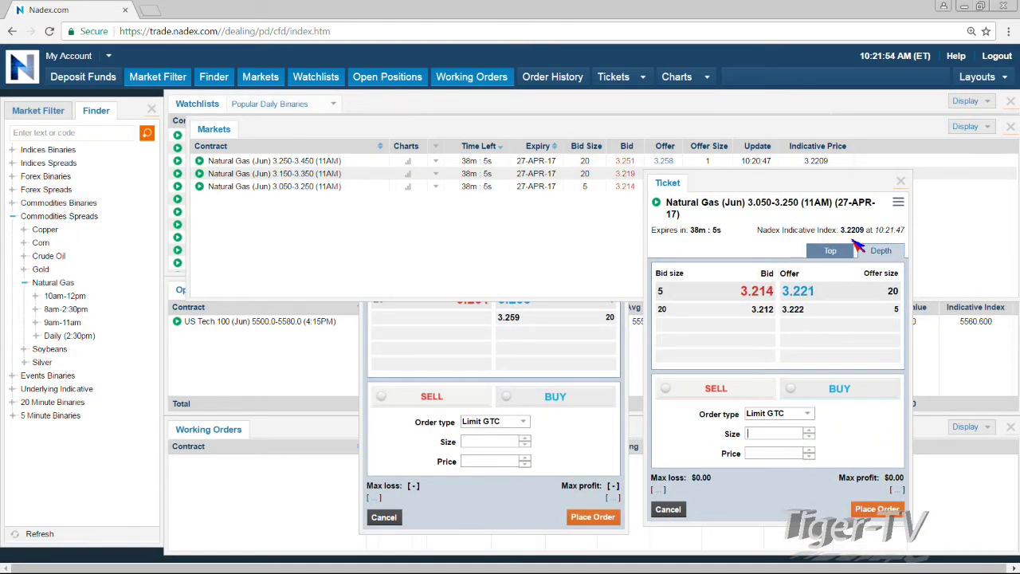
Step: Fill in a sell of 1 at 3.214 on the 3.050-3.250 ticket and a buy of 1 at 3.258 on the 3.250-3.450 ticket, side by side
left_click(756, 294)
left_click(810, 431)
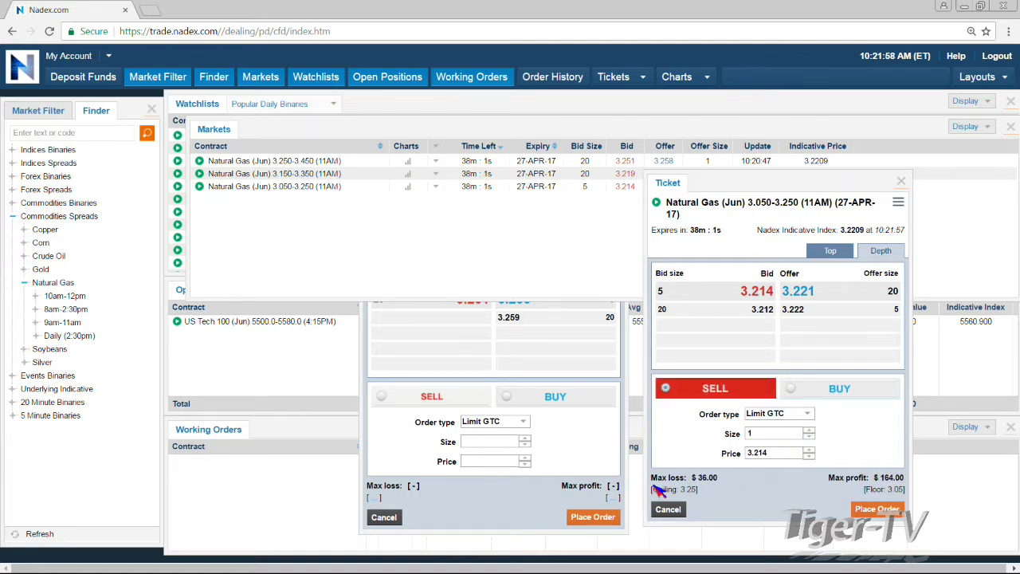
left_click(519, 301)
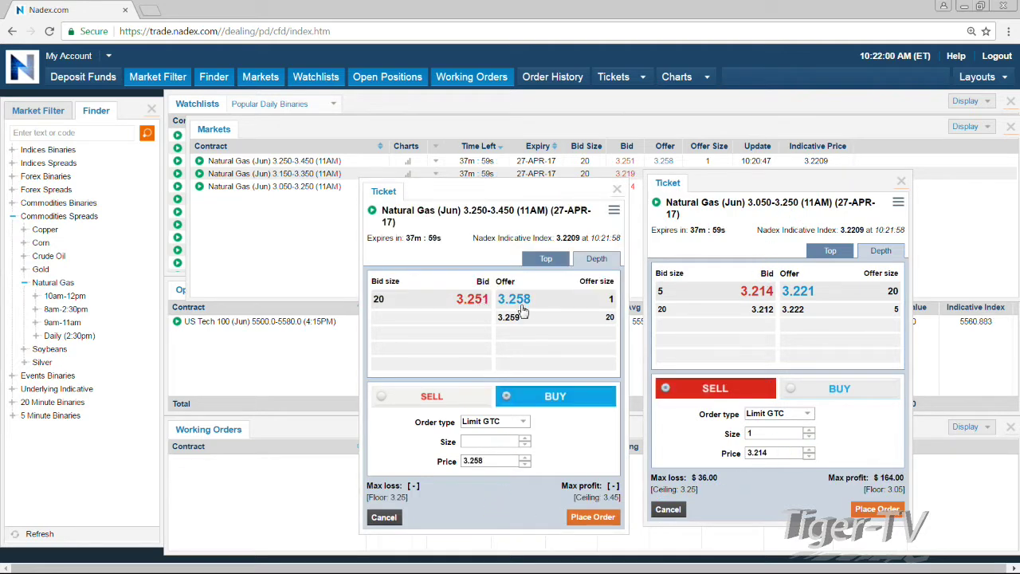
left_click(525, 438)
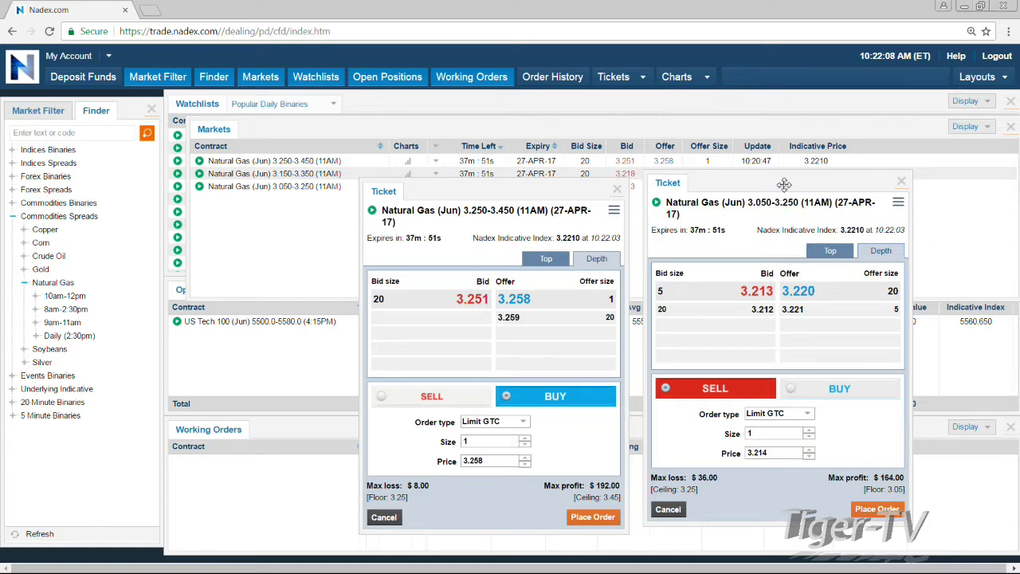
left_click_drag(499, 195, 374, 183)
left_click_drag(716, 189, 577, 186)
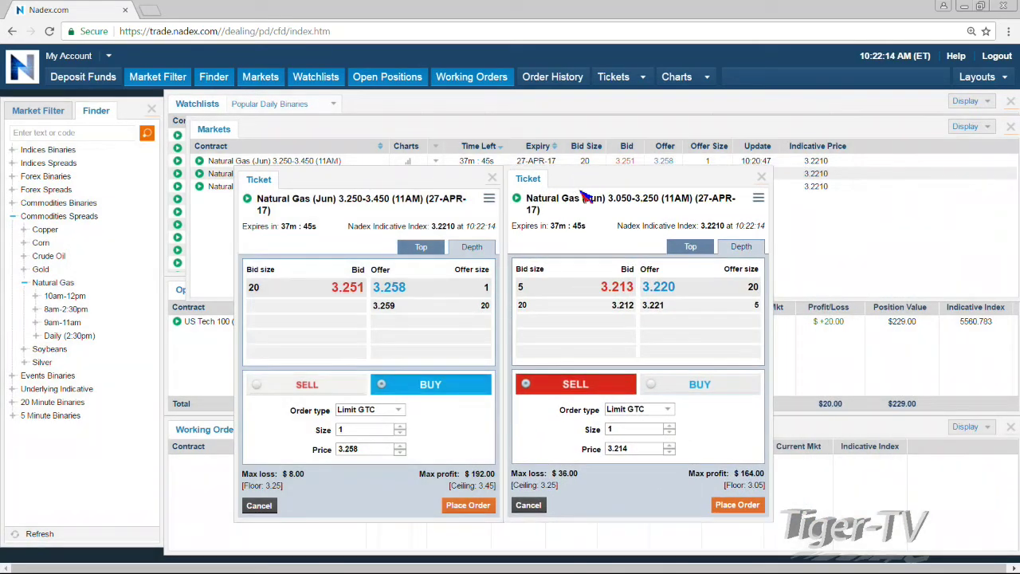
Step: Open the Natural Gas (Jun) chart, place it above the tickets and widen its price scale to examine the recent price range
left_click(738, 145)
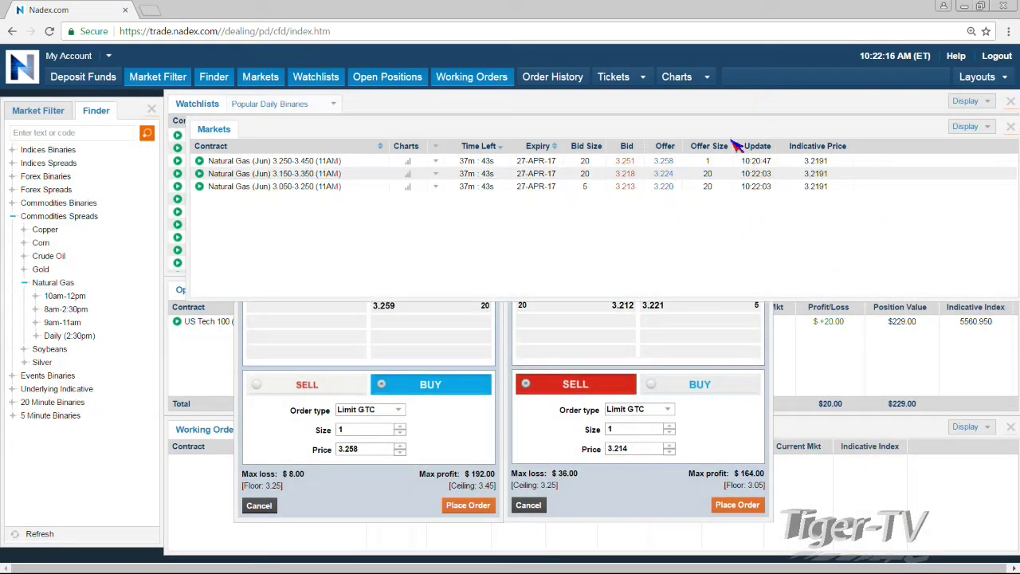
left_click(409, 182)
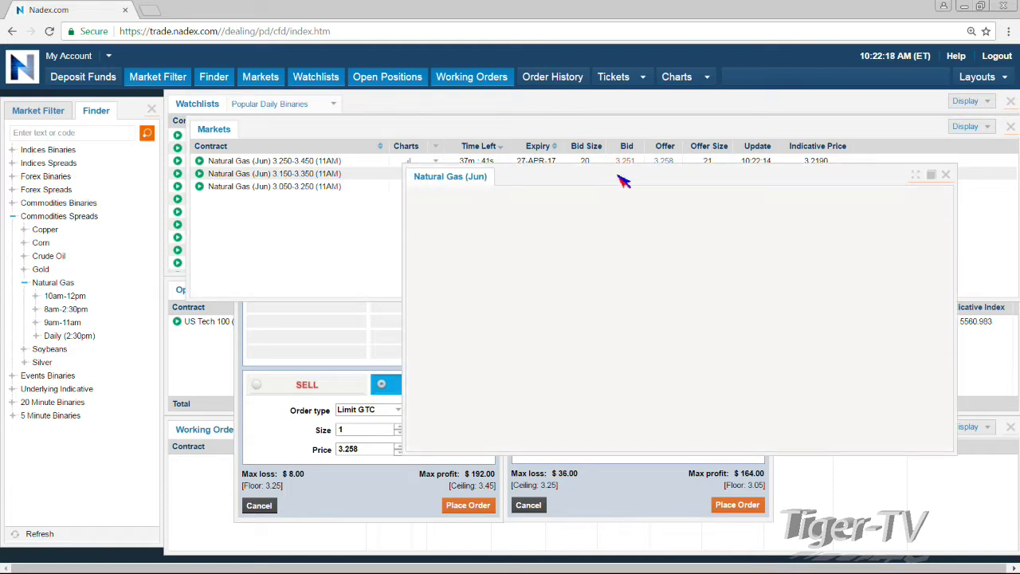
left_click_drag(641, 169, 662, 95)
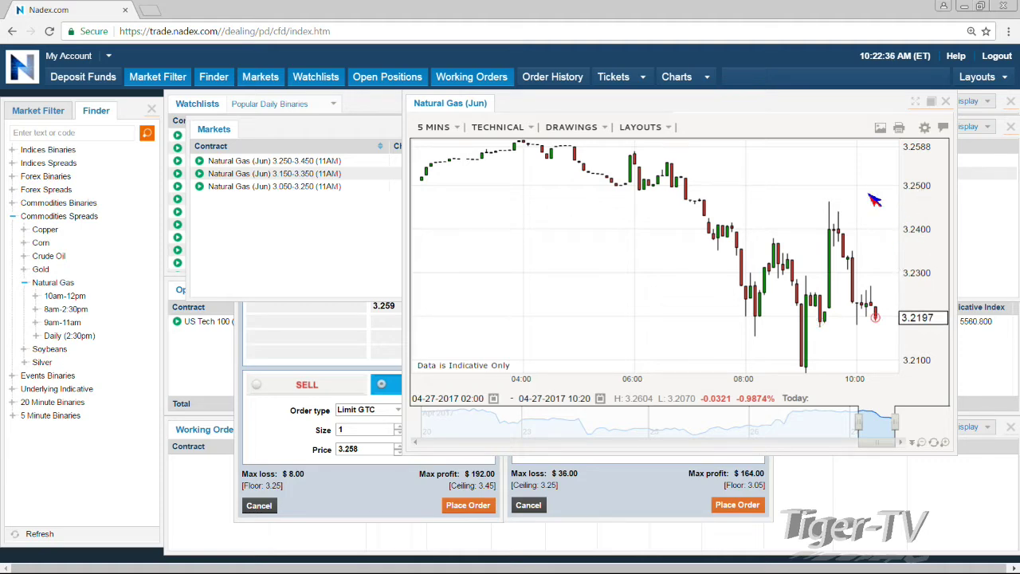
left_click_drag(933, 169, 929, 196)
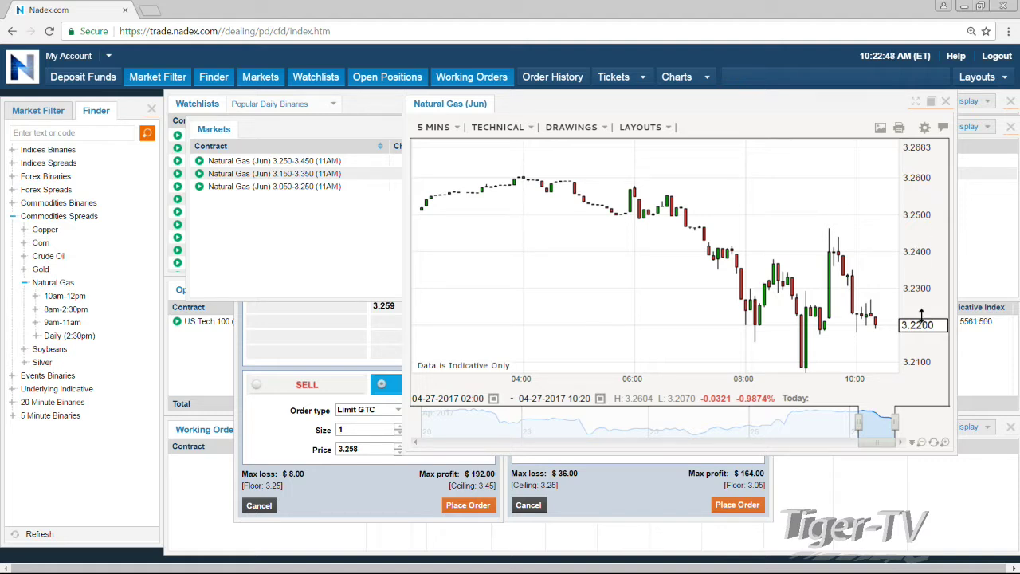
Step: List the 8am-2:30pm Natural Gas spreads and open tickets for 3.200-3.600 (2:30PM) and 2.800-3.200 (2:30PM) side by side
left_click(64, 310)
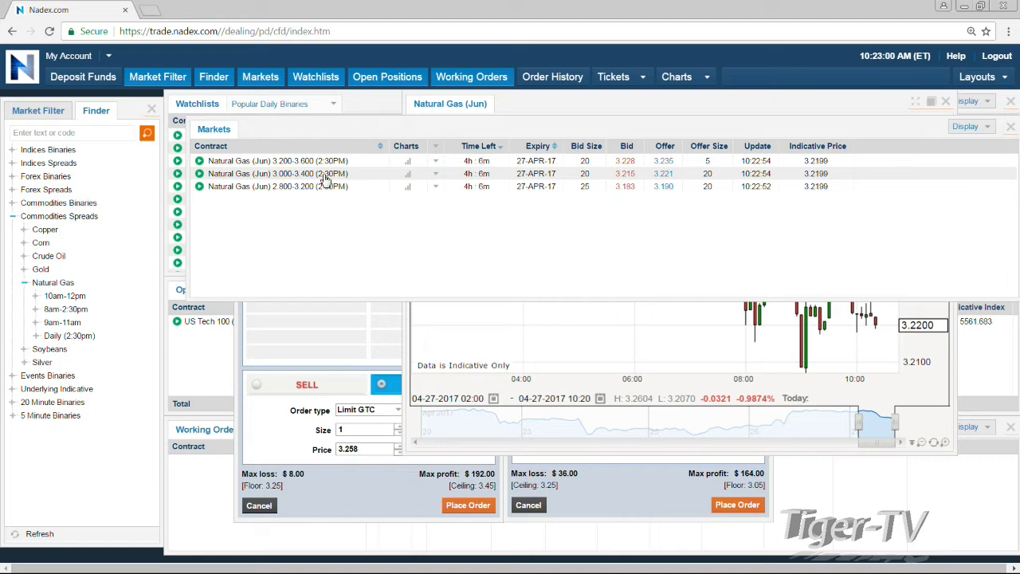
double_click(333, 162)
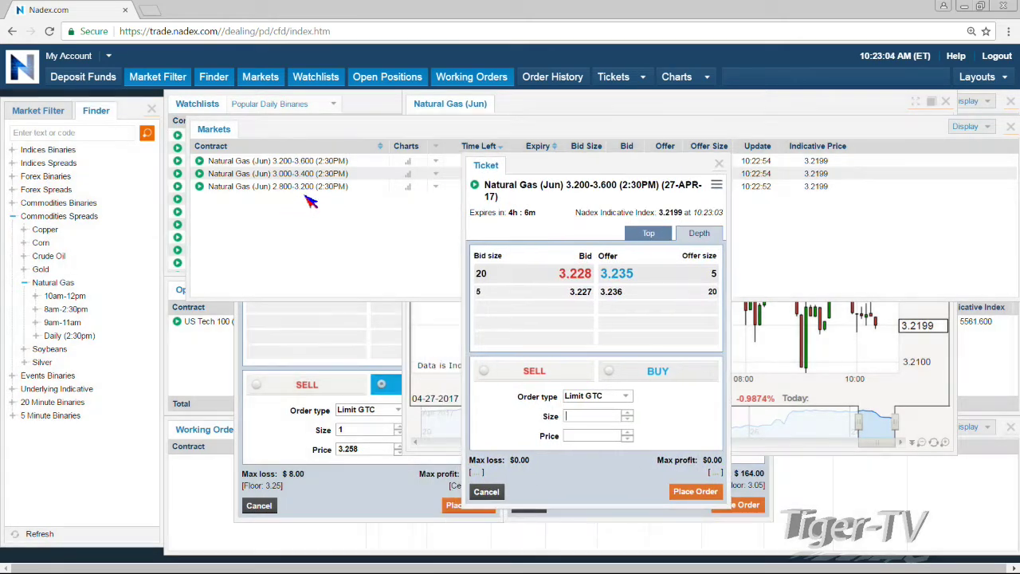
double_click(311, 187)
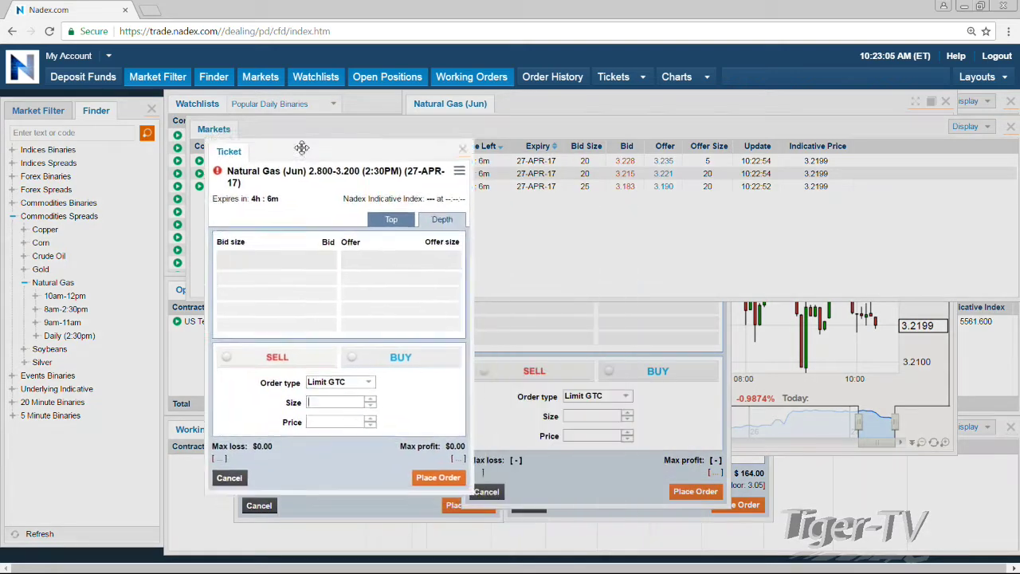
left_click_drag(302, 148, 292, 163)
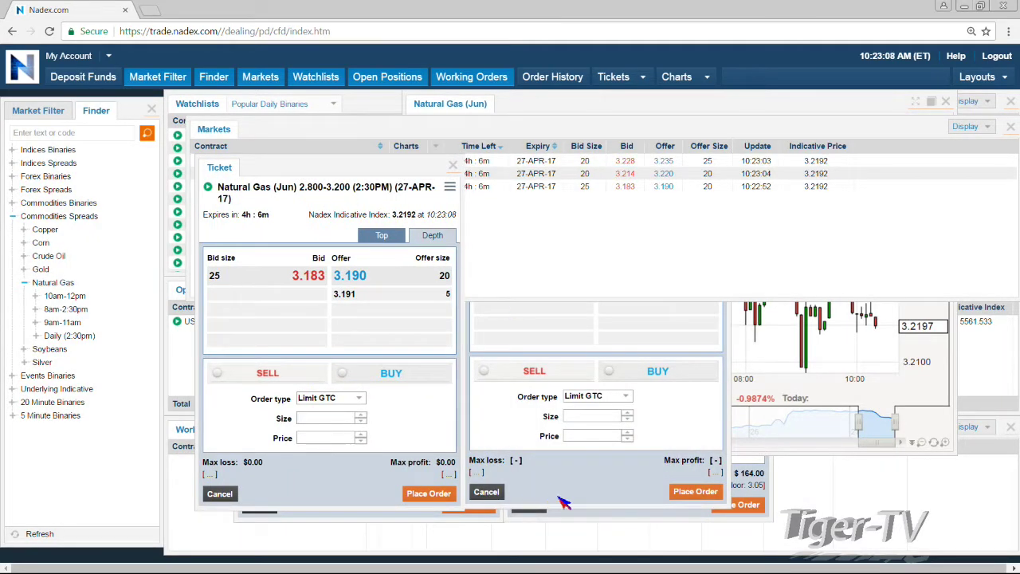
left_click(577, 490)
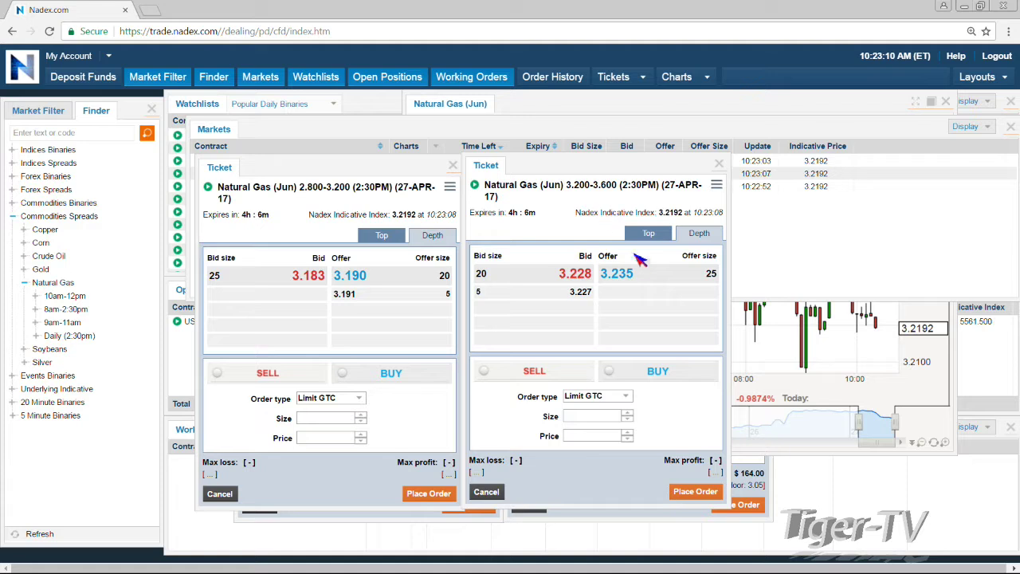
Step: Fill in a buy of 1 at 3.235 on the 3.200-3.600 ticket and a sell at the 3.183 bid on the 2.800-3.200 ticket
left_click(618, 273)
left_click(628, 412)
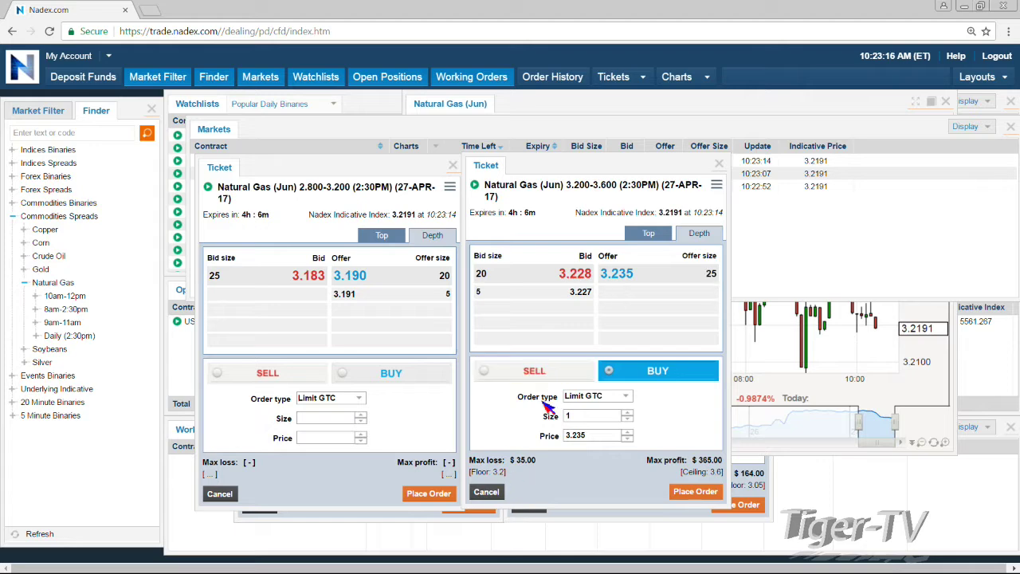
left_click(308, 278)
left_click(361, 413)
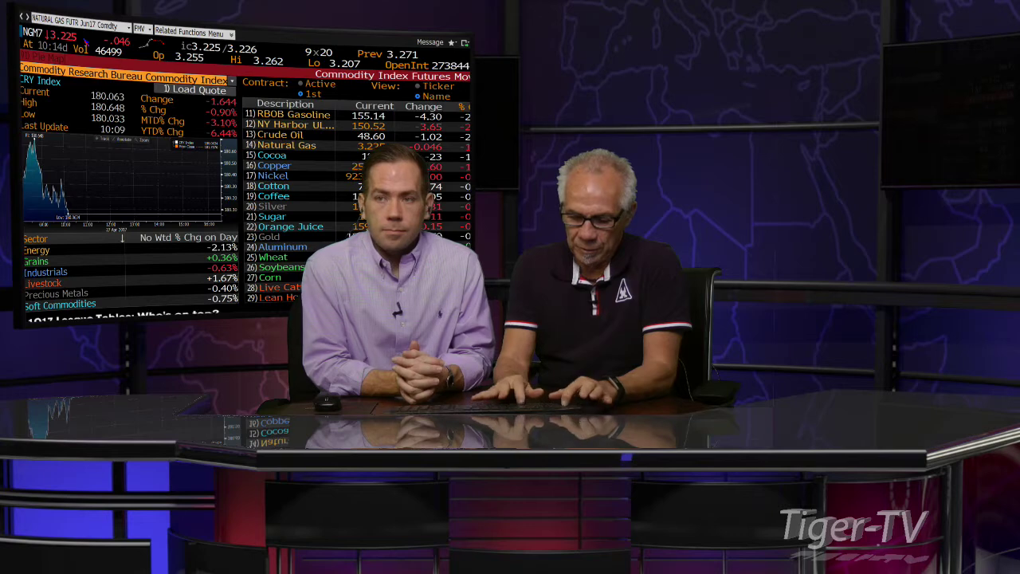
Step: Load the NW market monitor in the Bloomberg terminal
type("NW17")
key("Return")
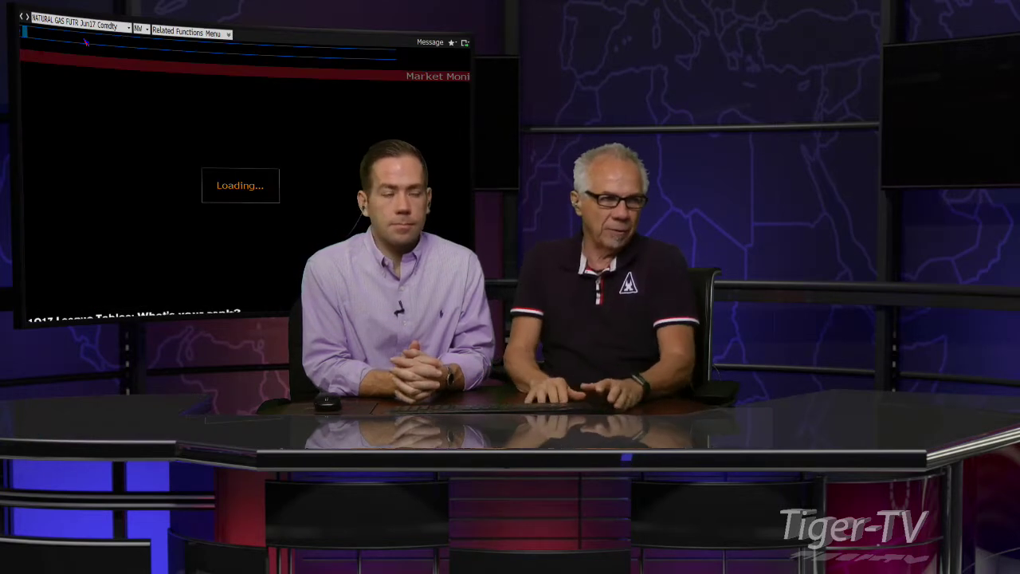